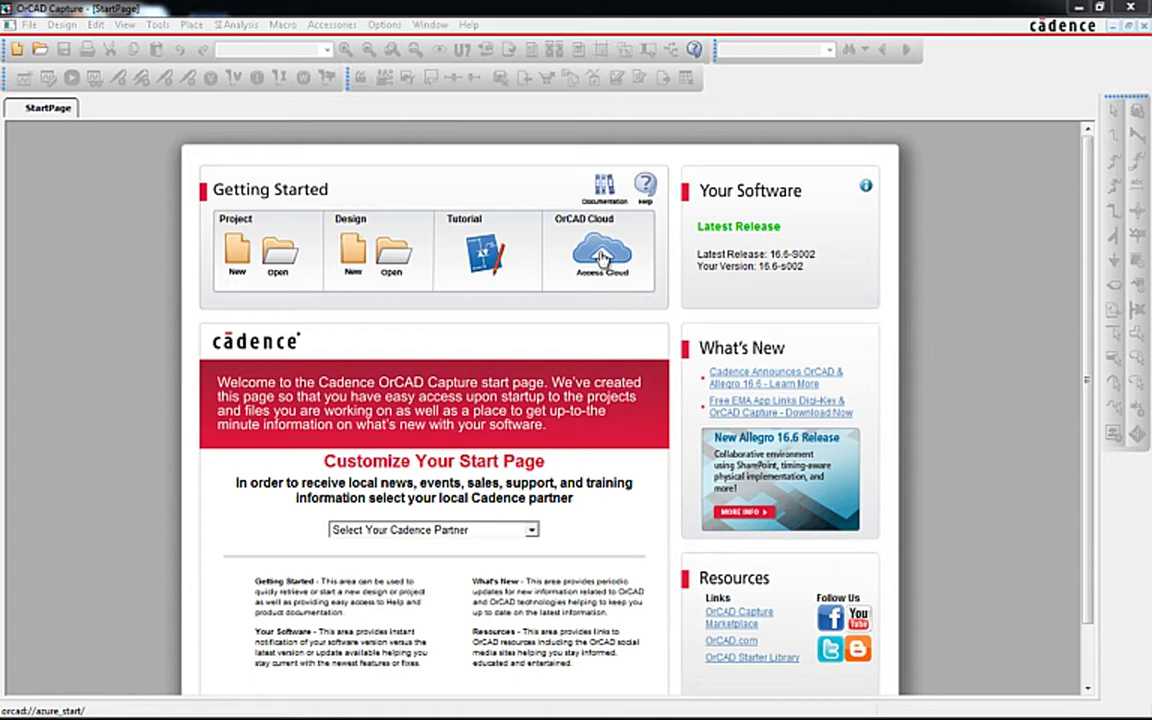
- Open the Azure Integrator configuration, showing cache directory D:/Azure and no configured storages
{"action": "left_click", "coordinate": [601, 257]}
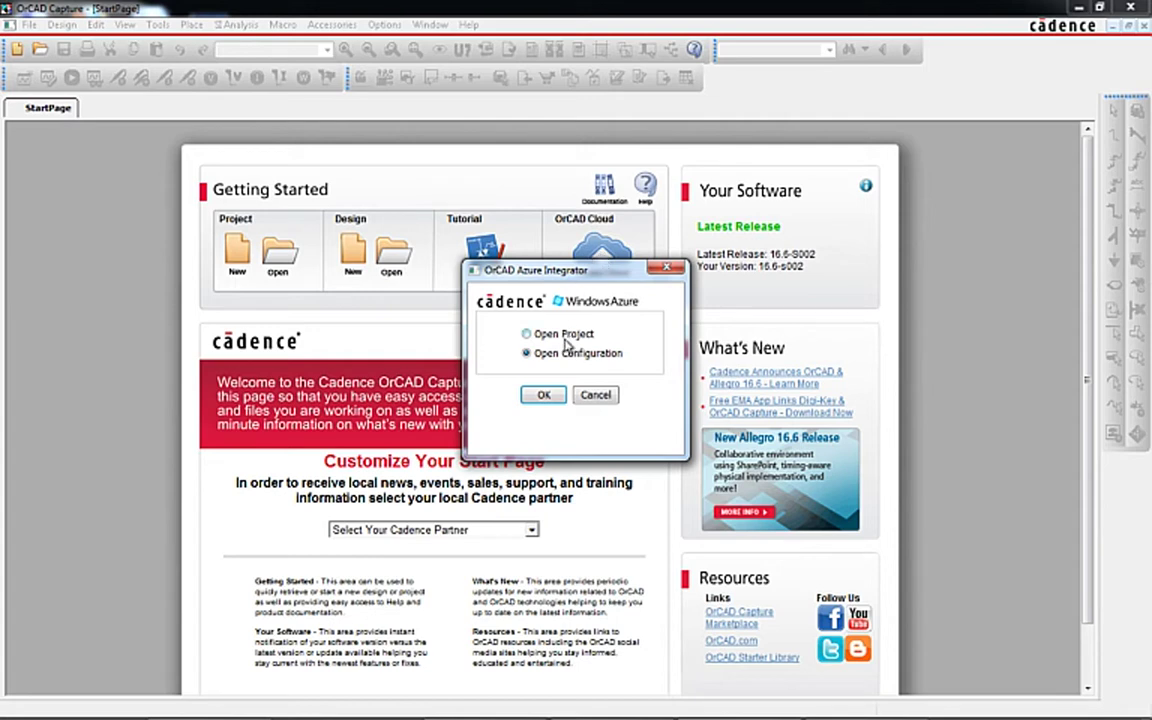
{"action": "left_click", "coordinate": [543, 395]}
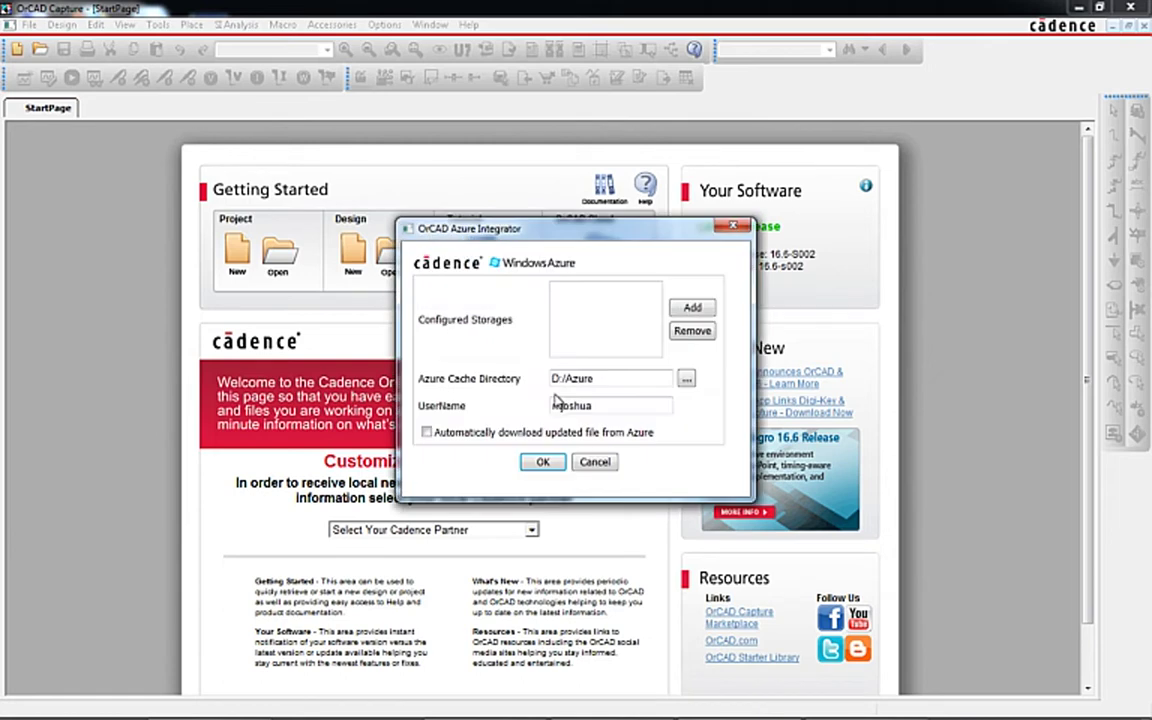
- Add an Azure storage named orcad1 with its pasted secret key, then save the configuration
{"action": "left_click", "coordinate": [689, 310]}
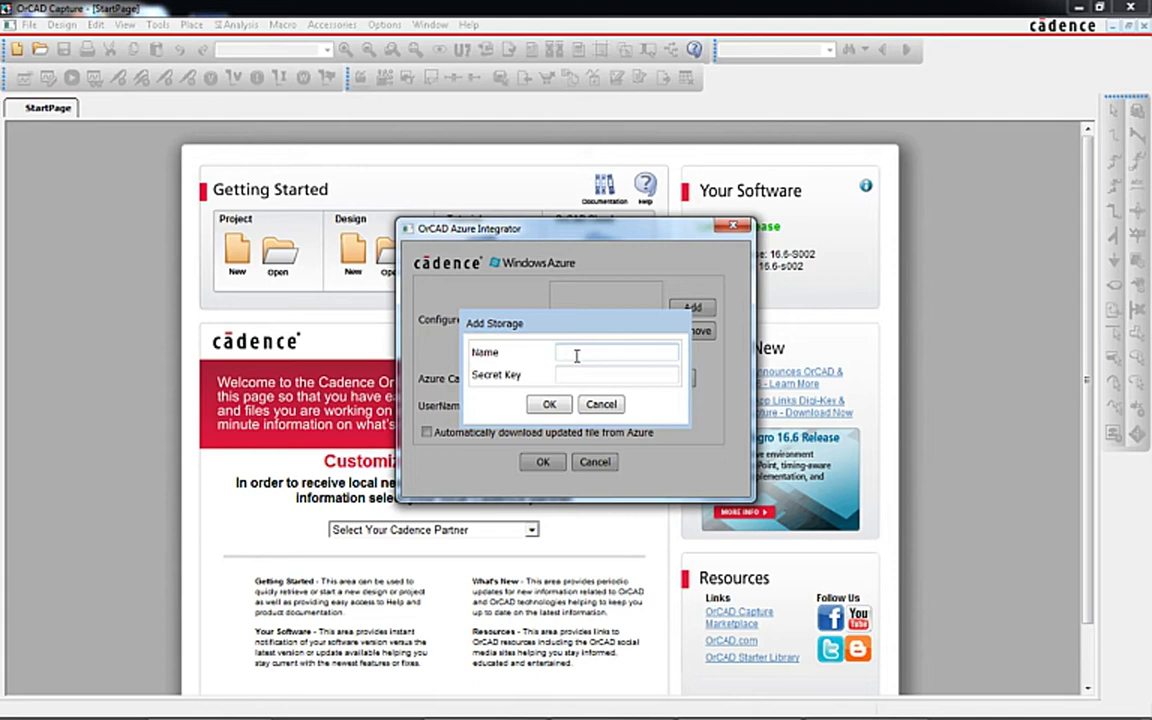
{"action": "type", "text": "orcad1"}
{"action": "left_click", "coordinate": [577, 373]}
{"action": "key", "text": "ctrl+v"}
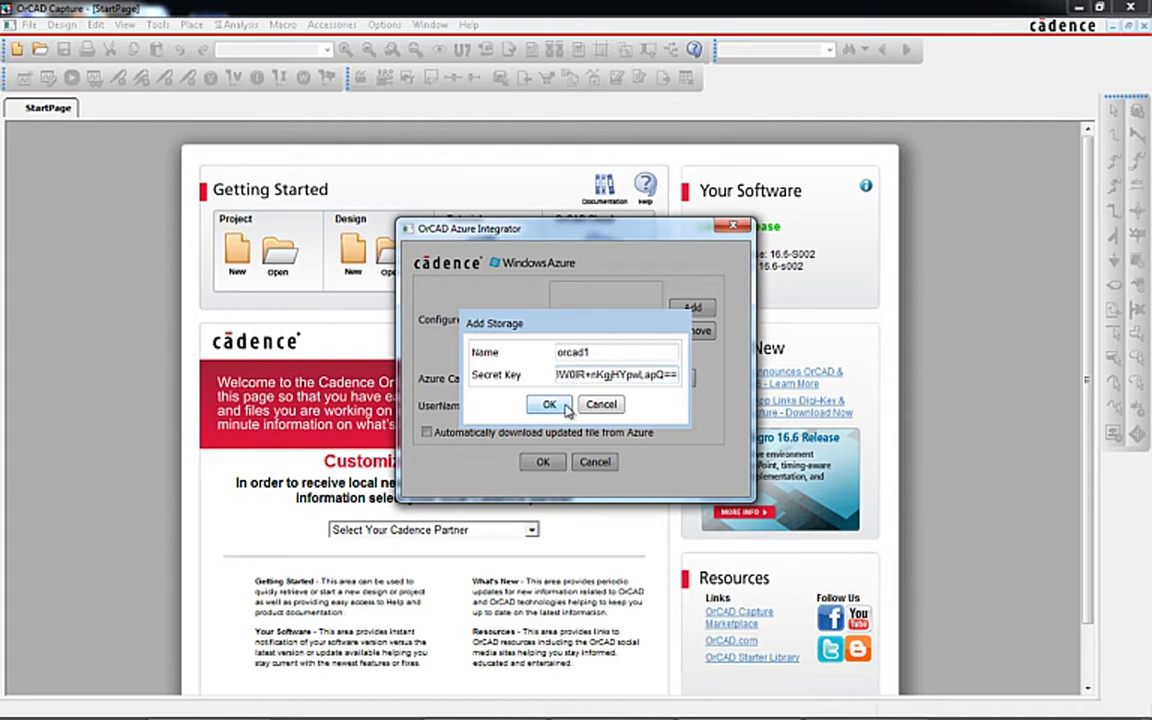
{"action": "left_click", "coordinate": [551, 405]}
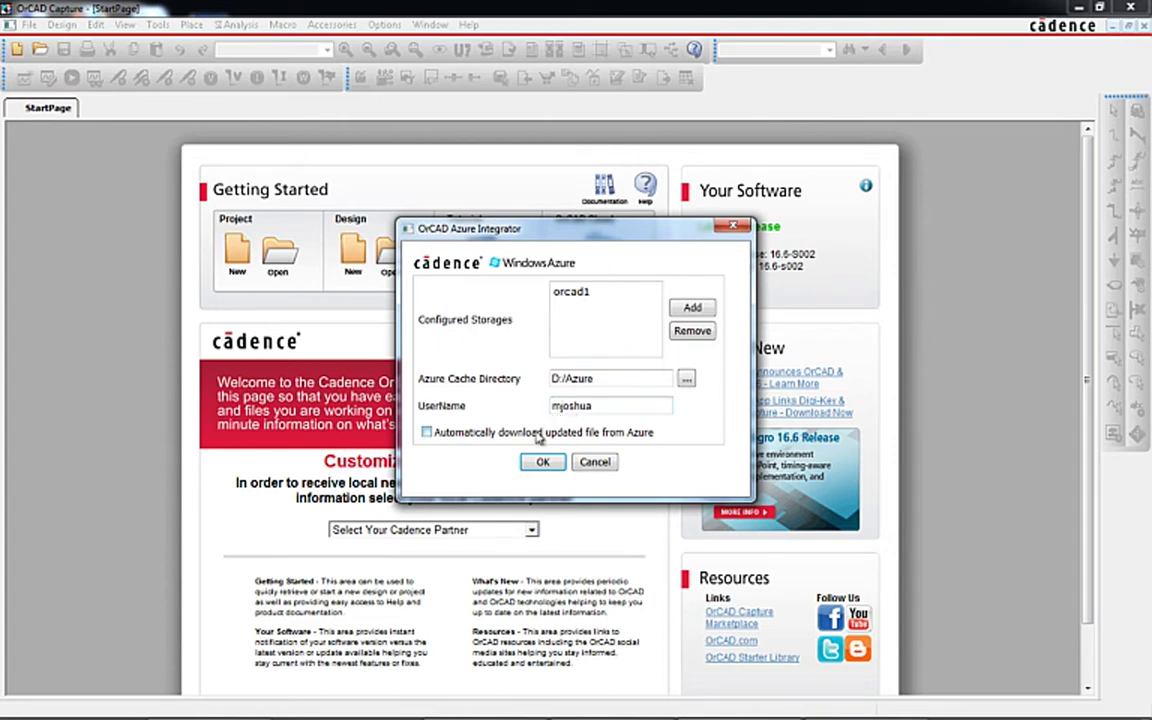
{"action": "left_click", "coordinate": [540, 462]}
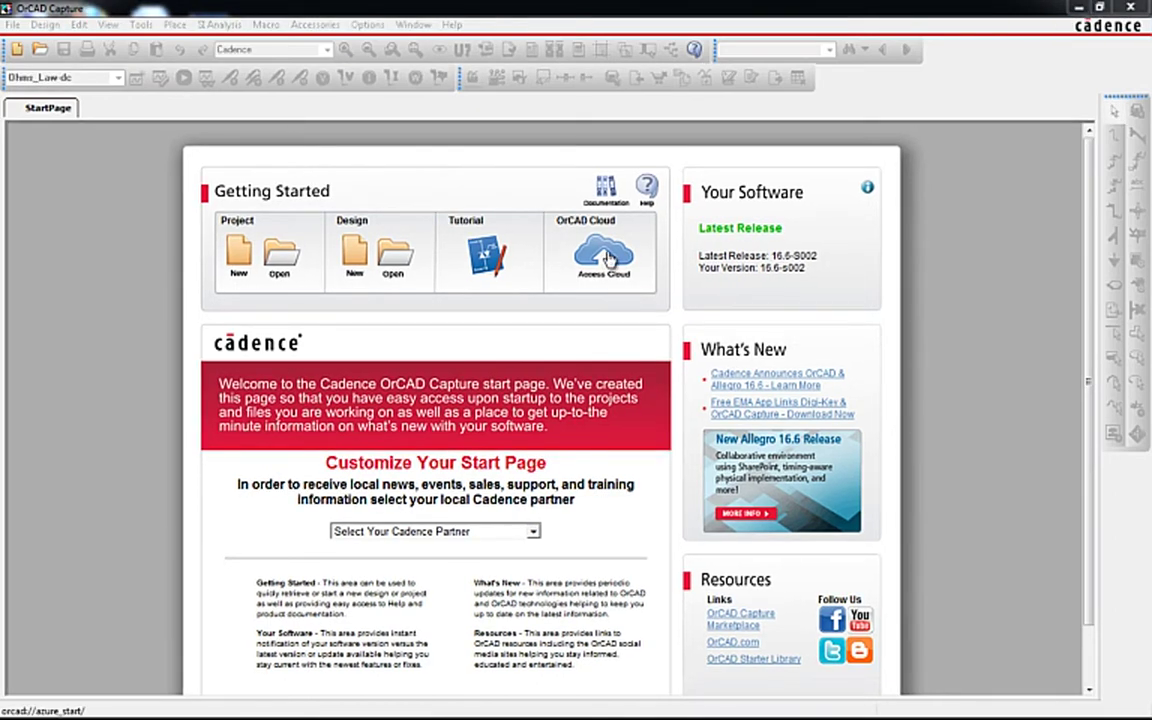
- Open a project from Azure and list theorems1.dsn, theorems1.opj and pspicefiles in orcad1's demo1 folder
{"action": "left_click", "coordinate": [610, 258]}
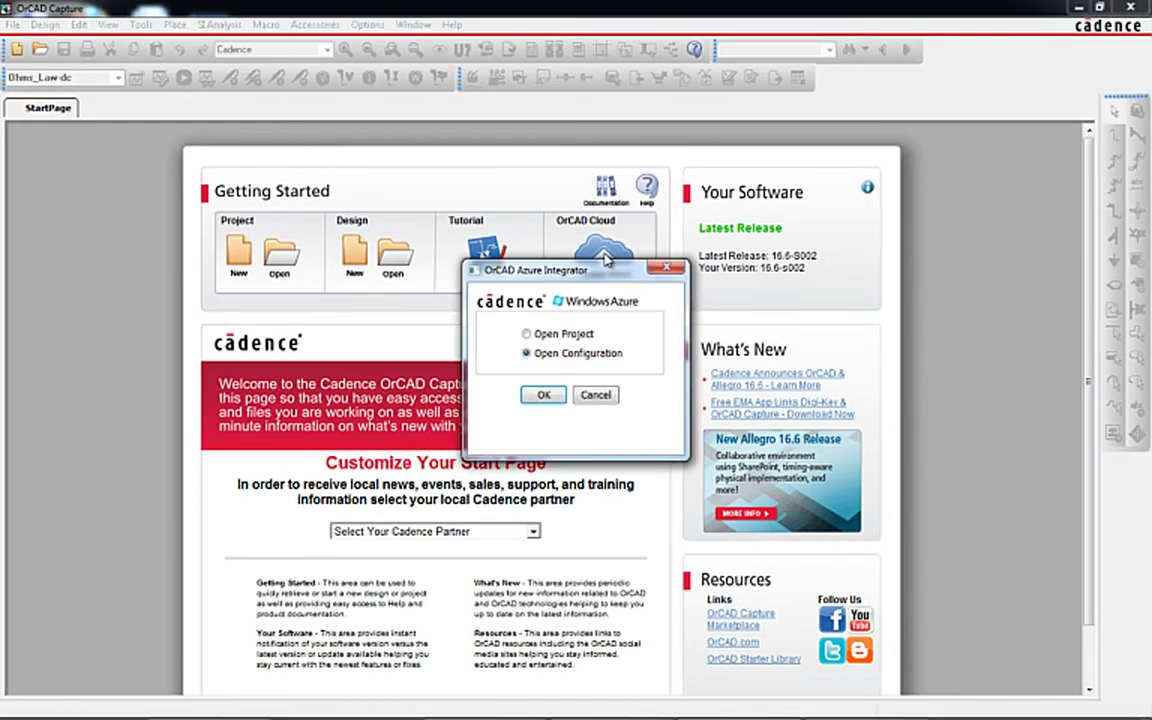
{"action": "left_click", "coordinate": [528, 334]}
{"action": "left_click", "coordinate": [543, 394]}
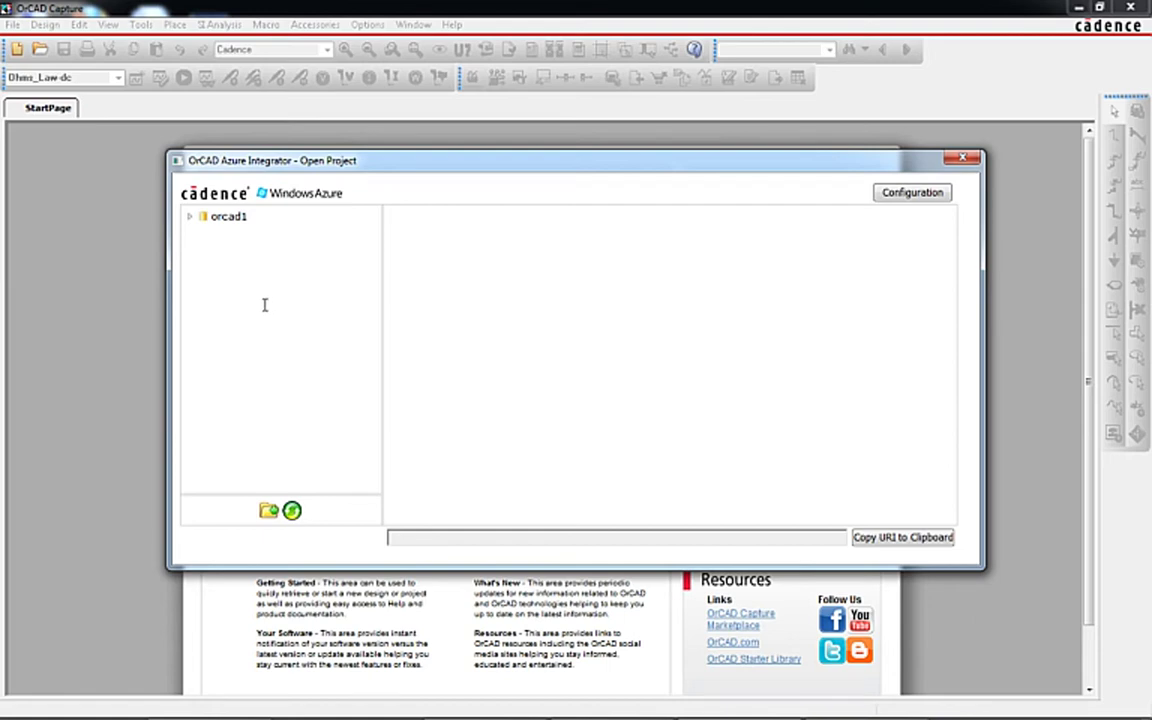
{"action": "left_click", "coordinate": [191, 218]}
{"action": "left_click", "coordinate": [214, 235]}
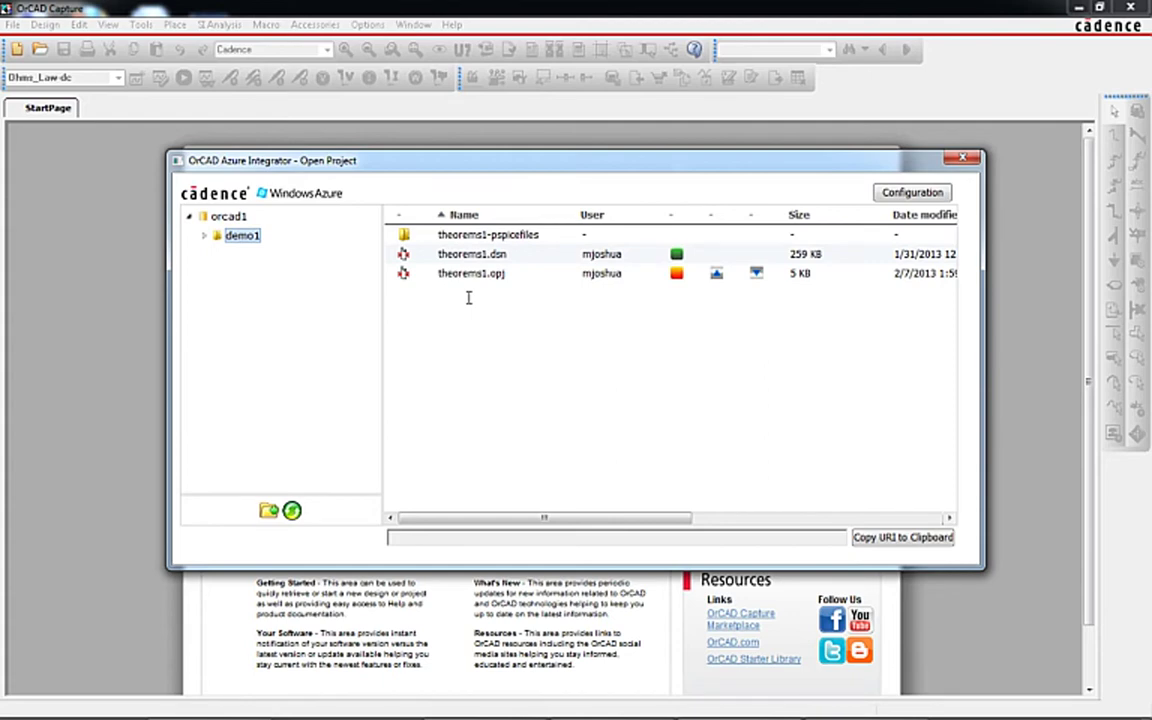
- Open theorems1.opj from the demo1 folder and bring its project file tree forward
{"action": "double_click", "coordinate": [403, 273]}
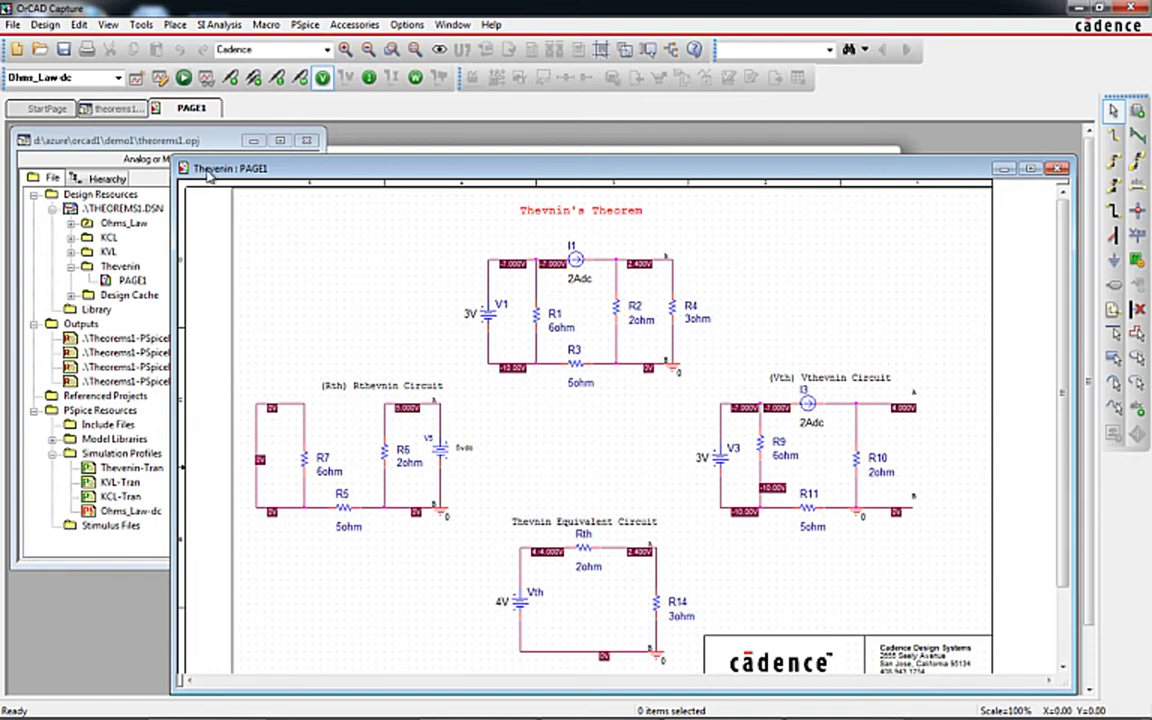
{"action": "left_click", "coordinate": [133, 142]}
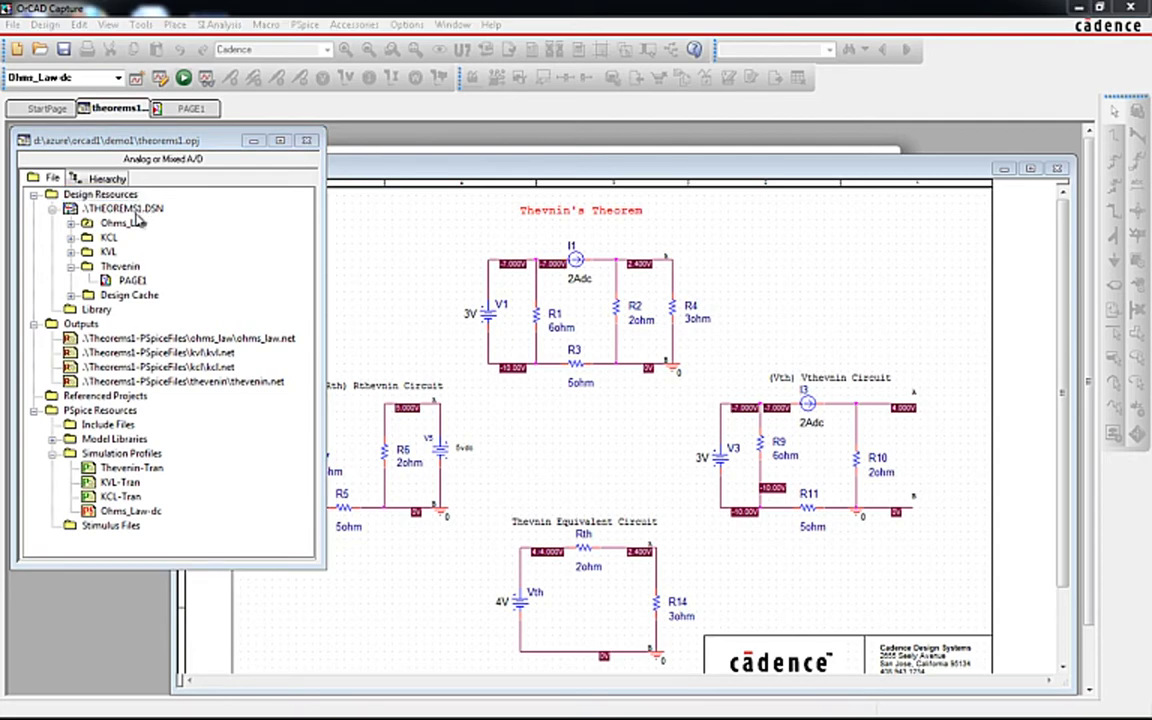
- Show the Azure commands under More... in the THEOREMS1.DSN context menu
{"action": "right_click", "coordinate": [130, 208]}
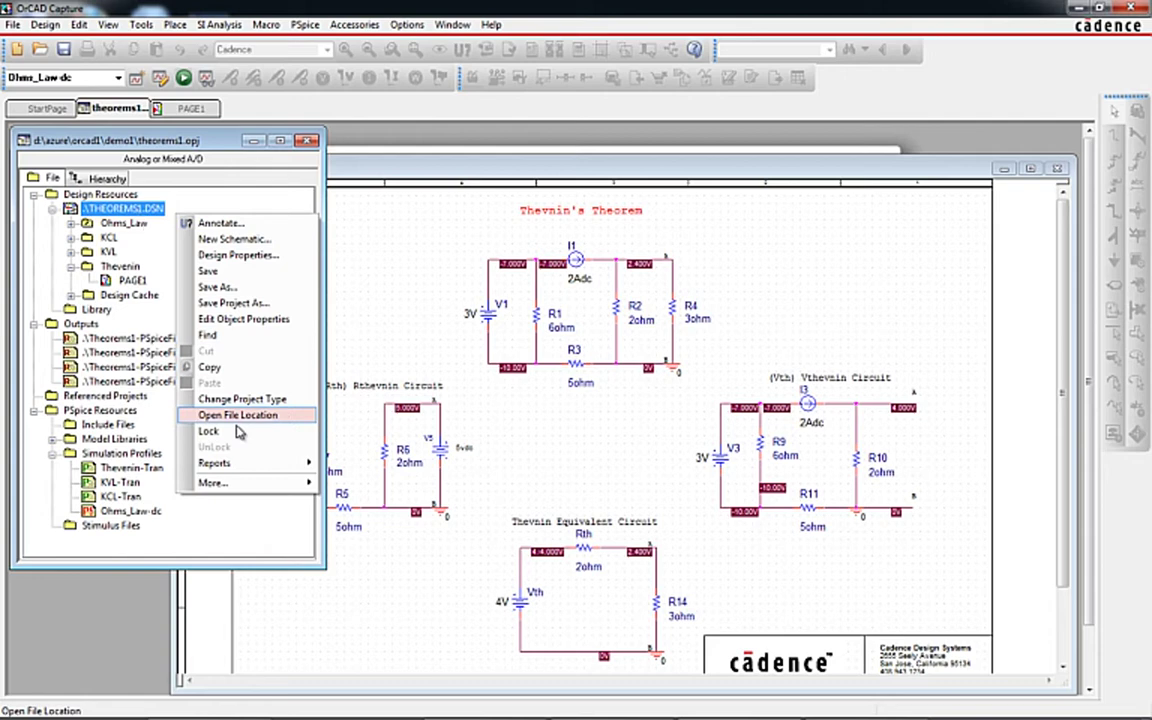
{"action": "mouse_move", "coordinate": [270, 490]}
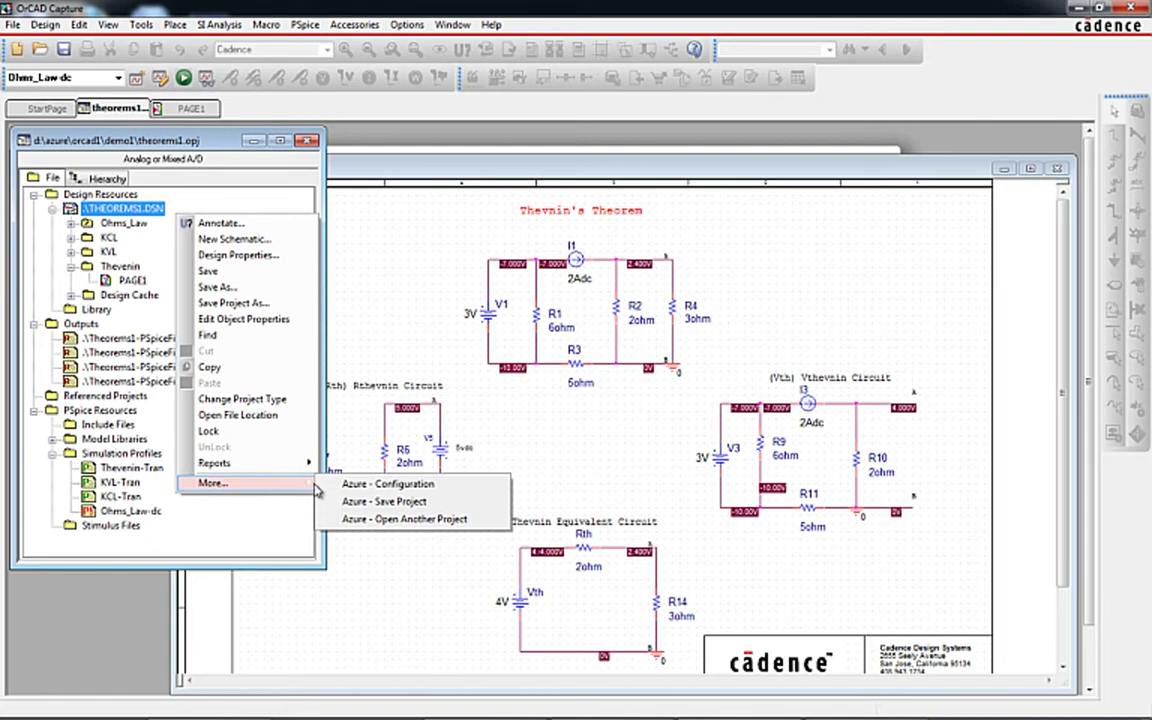
- Save the project to Azure, generating theorems1.pdf and uploading the selected files
{"action": "left_click", "coordinate": [379, 502]}
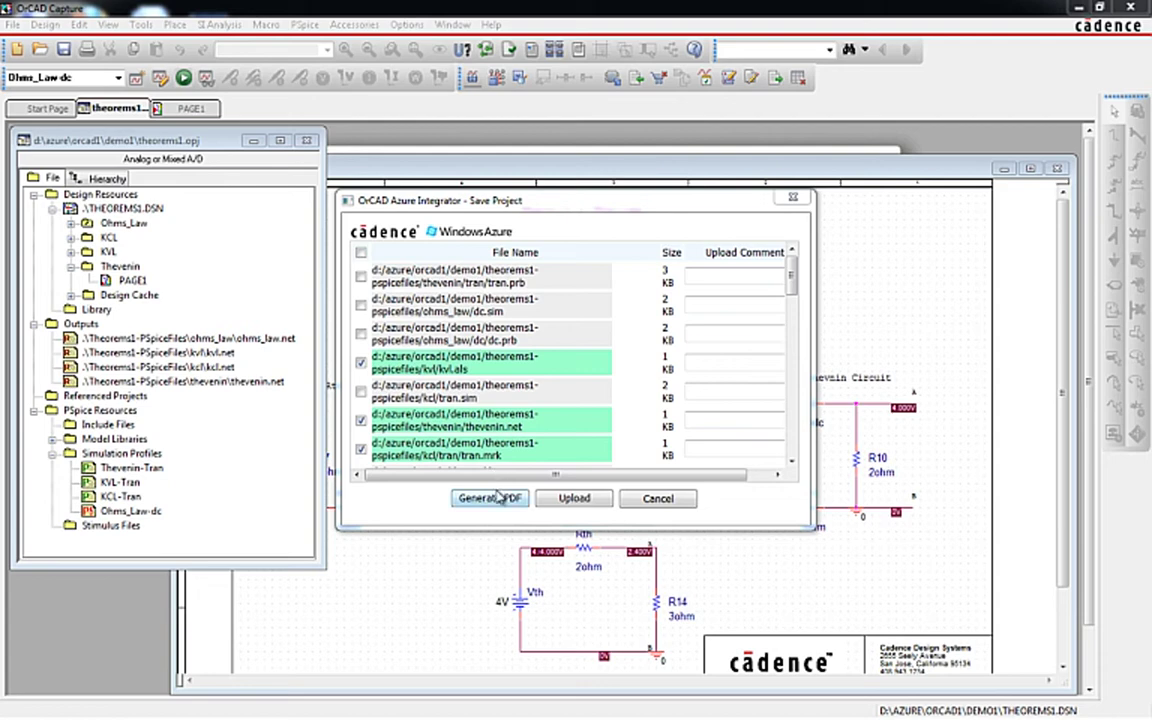
{"action": "left_click", "coordinate": [491, 498]}
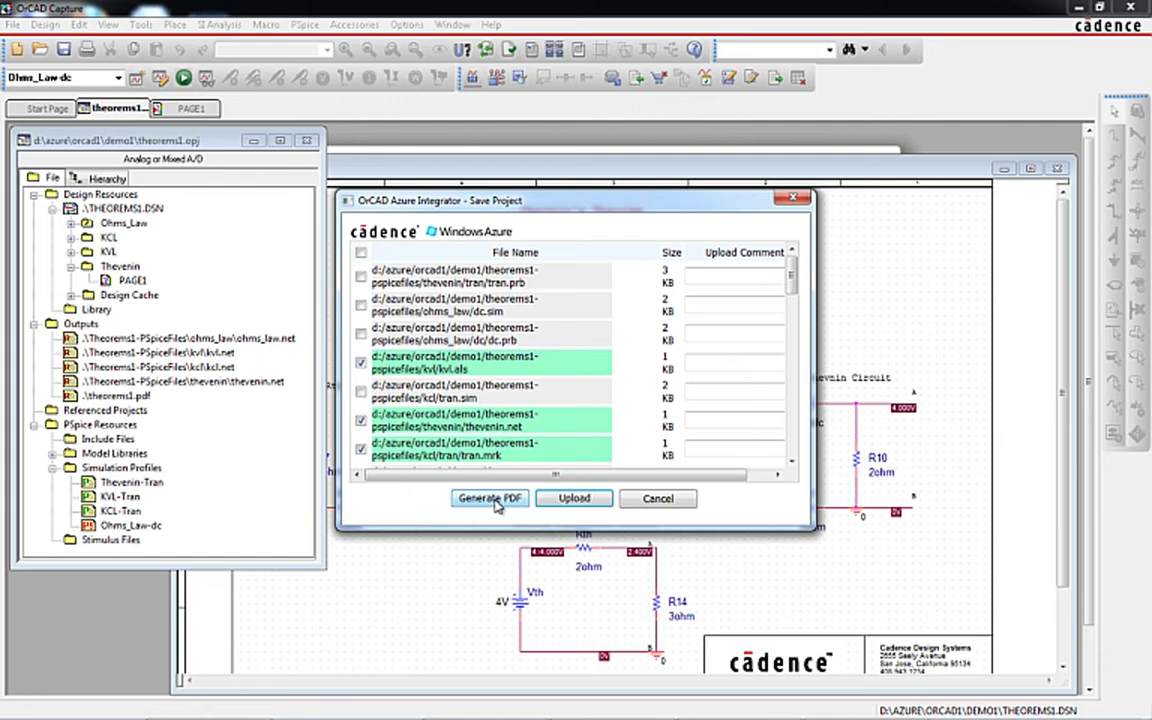
{"action": "left_click", "coordinate": [566, 502]}
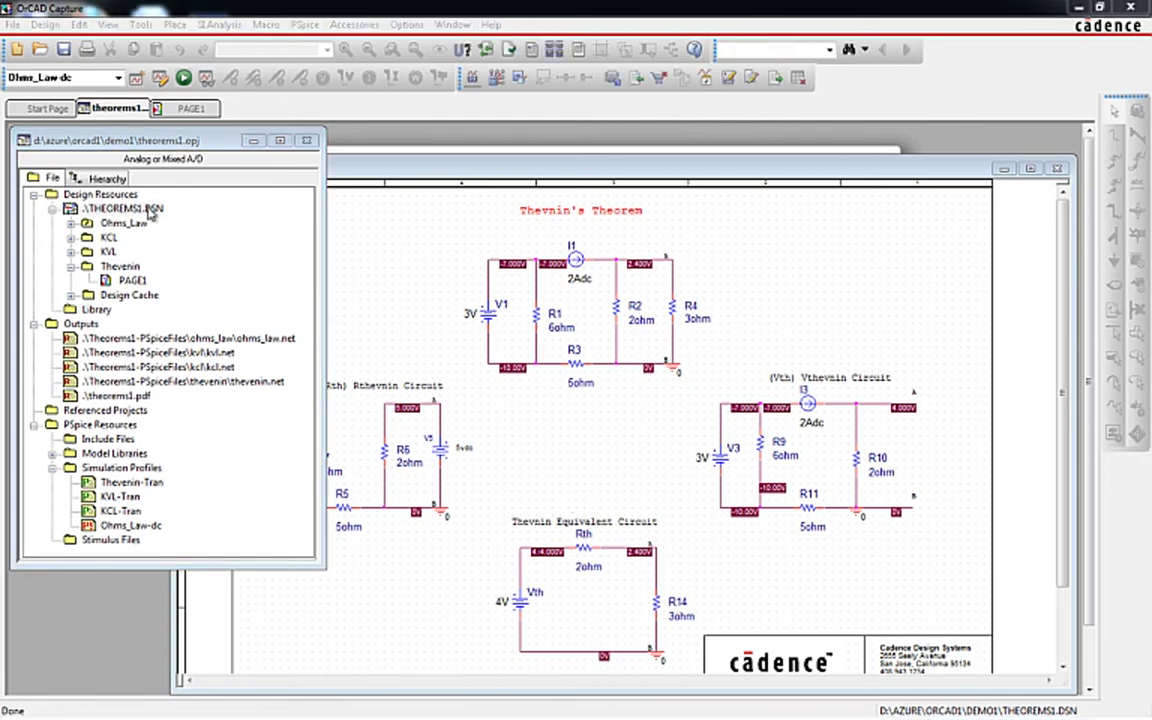
- Use Azure - Open Another Project to list orcad1's demo1 folder, now including theorems1.pdf
{"action": "right_click", "coordinate": [150, 210]}
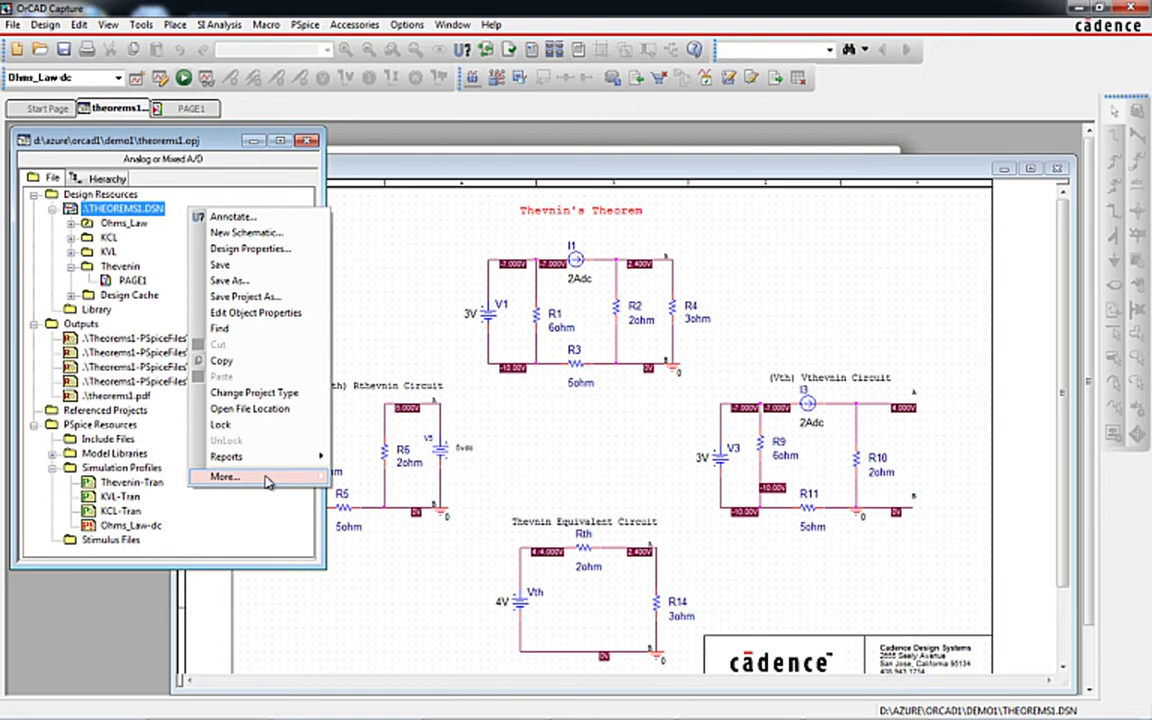
{"action": "mouse_move", "coordinate": [267, 480]}
{"action": "left_click", "coordinate": [410, 514]}
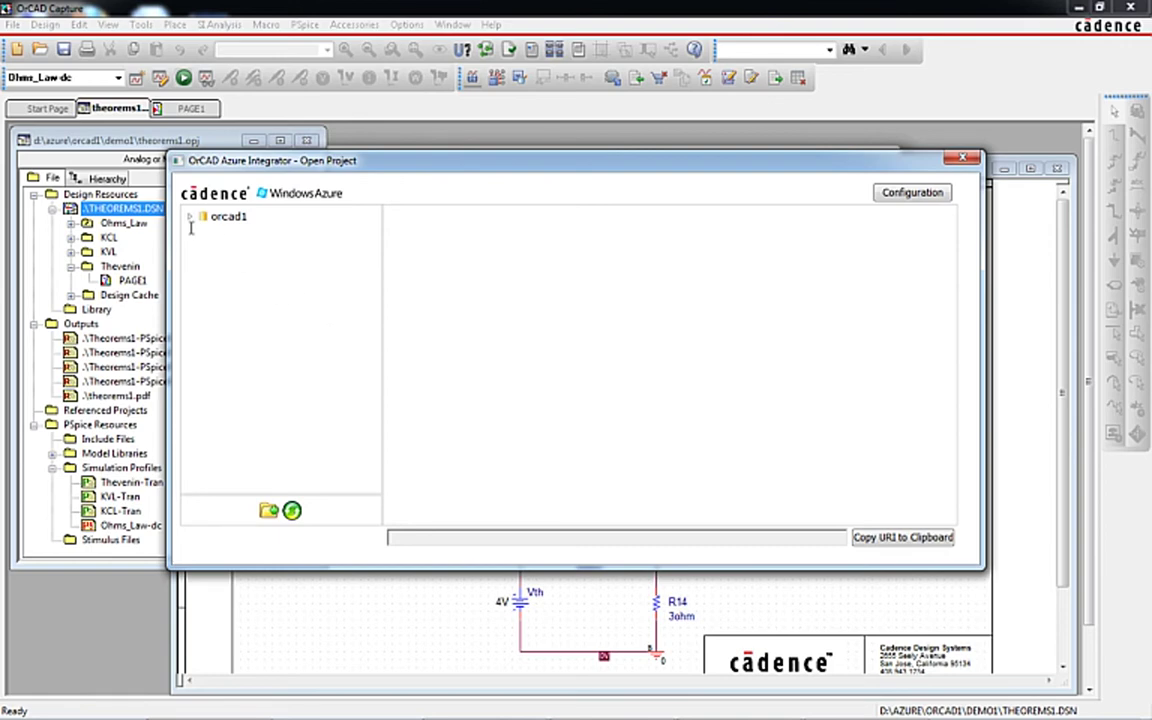
{"action": "left_click", "coordinate": [189, 216]}
{"action": "left_click", "coordinate": [240, 235]}
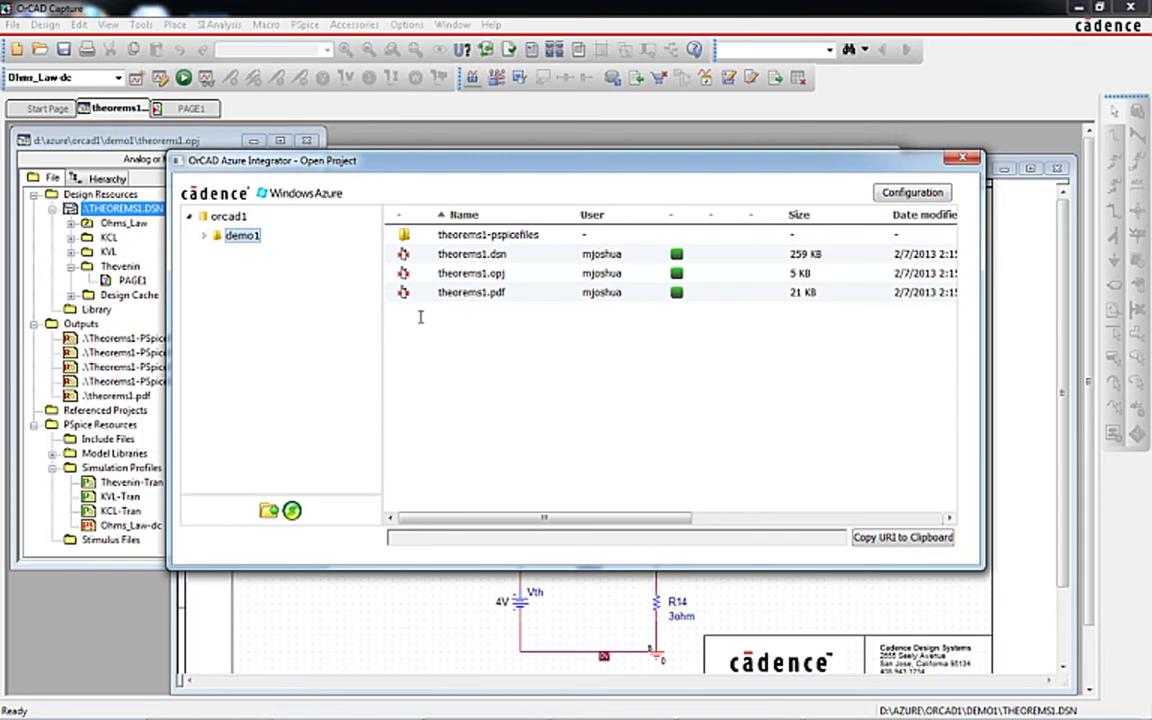
- Show the blob URI of theorems1.pdf, then bring up the Windows Start menu
{"action": "left_click", "coordinate": [452, 291]}
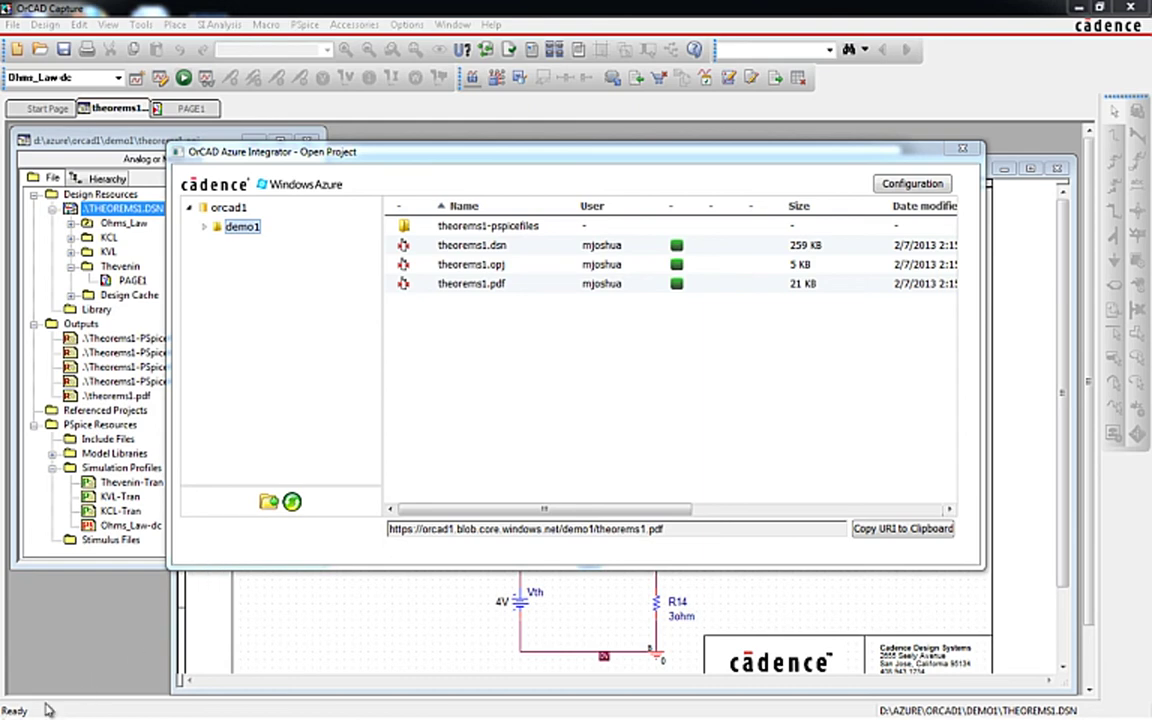
{"action": "left_click", "coordinate": [21, 686]}
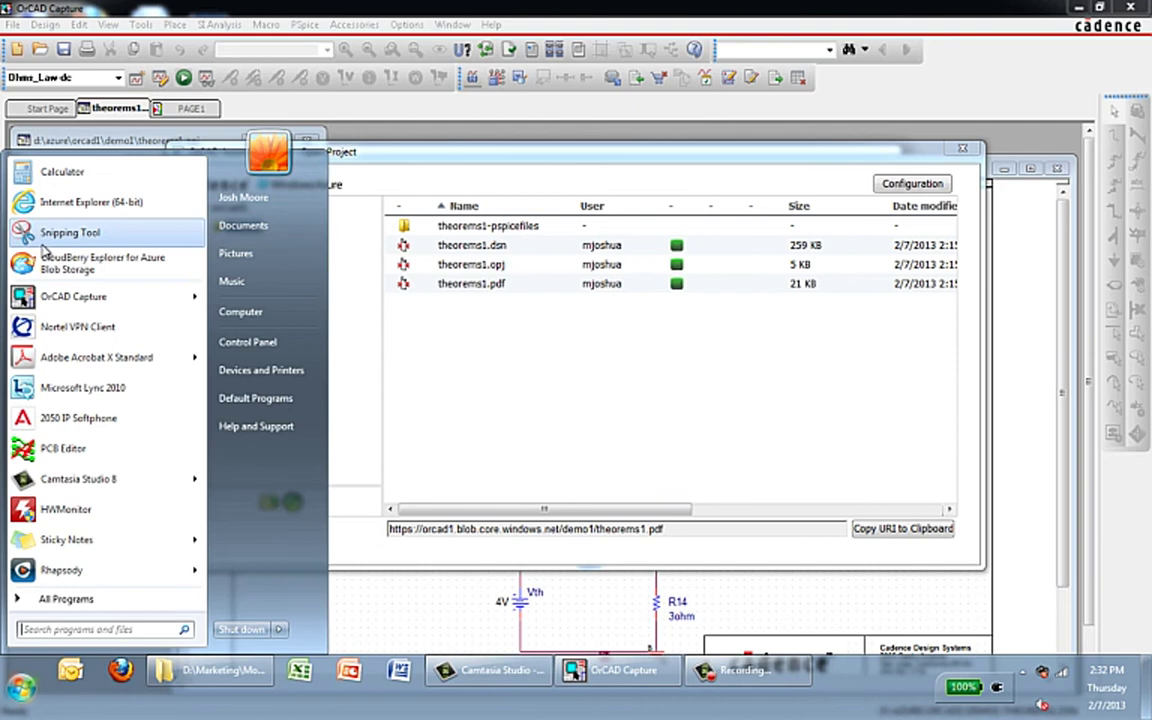
- Launch CloudBerry Explorer for Azure Blob Storage and skip registration
{"action": "left_click", "coordinate": [61, 270]}
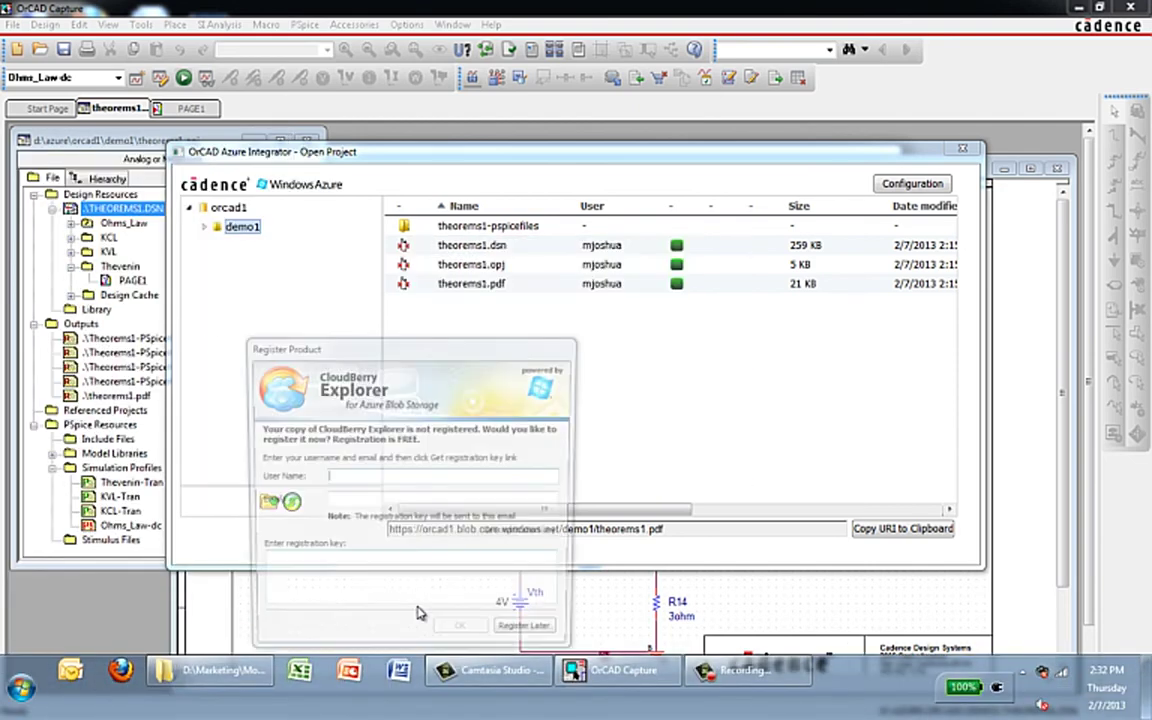
{"action": "left_click", "coordinate": [527, 637]}
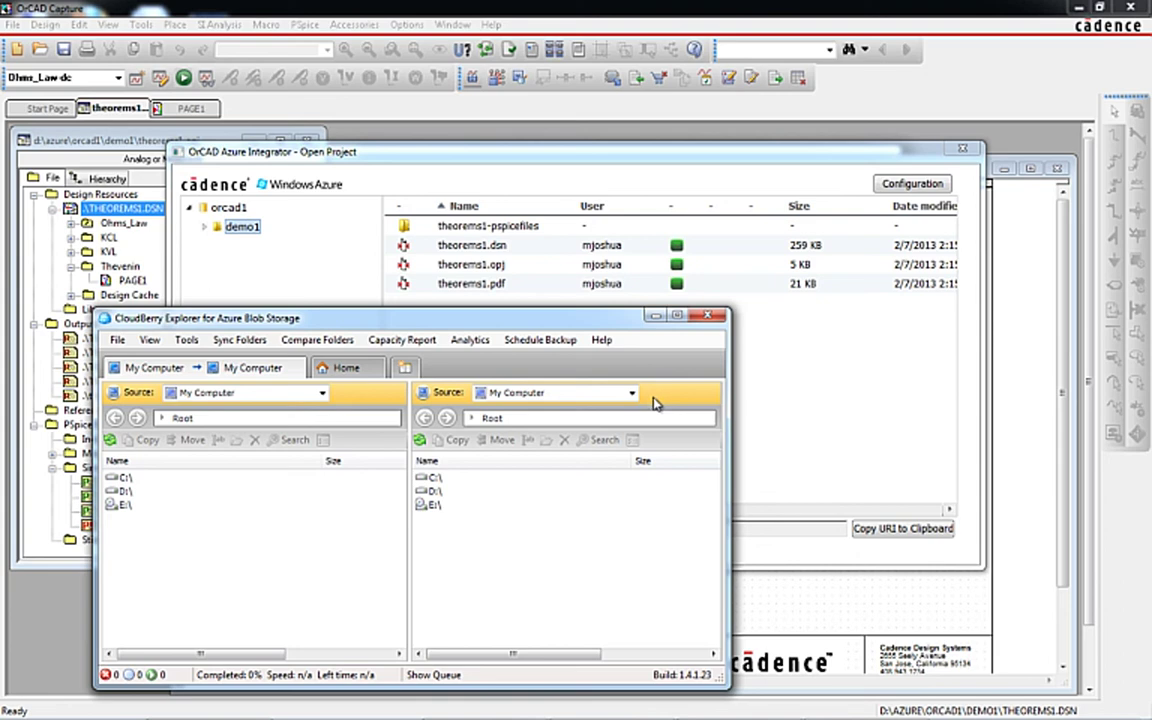
- In the right pane, enter a new Azure Blob Storage account: name orcad1, account orcad1, pasted shared key
{"action": "left_click", "coordinate": [631, 393]}
{"action": "left_click", "coordinate": [597, 423]}
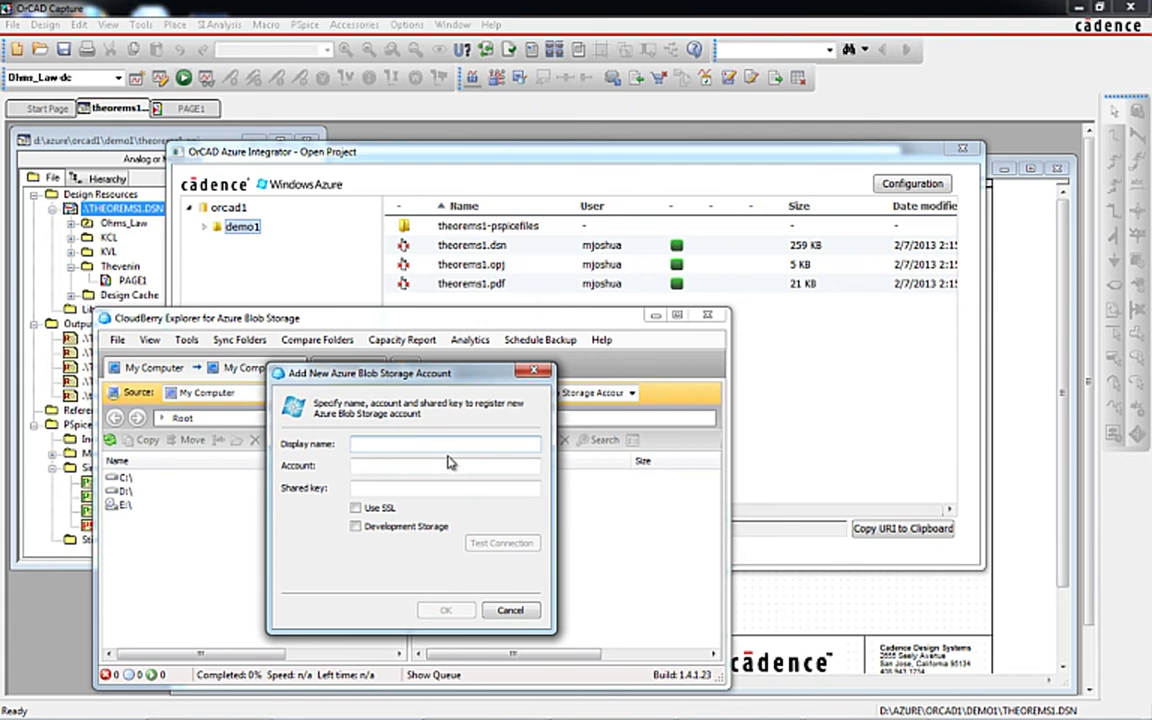
{"action": "type", "text": "orcad1"}
{"action": "left_click", "coordinate": [448, 464]}
{"action": "type", "text": "o"}
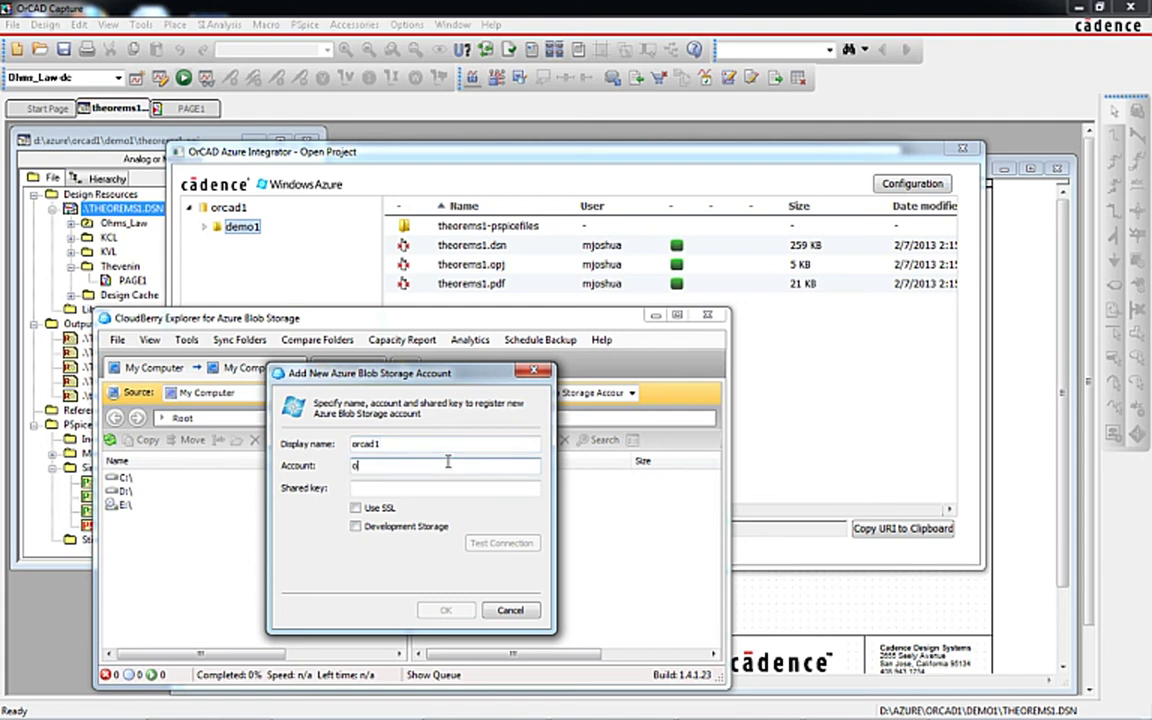
{"action": "type", "text": "rcad1"}
{"action": "key", "text": "Tab"}
{"action": "key", "text": "ctrl+v"}
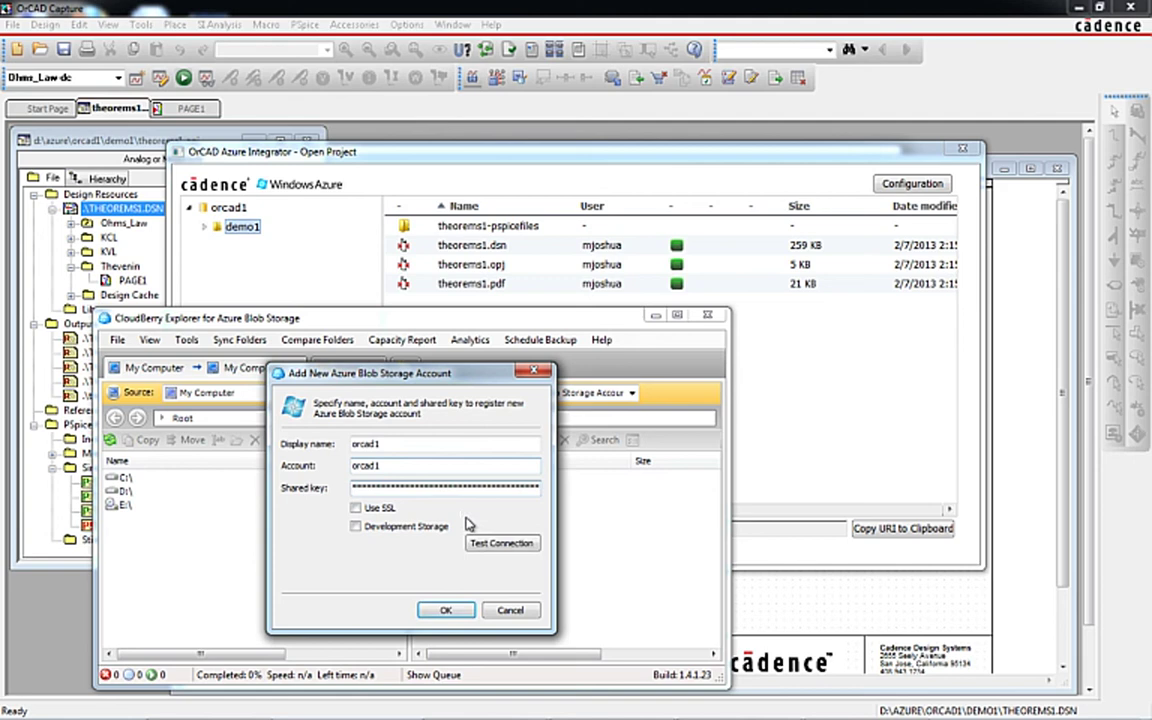
- Test the connection, save the orcad1 account, and open its demo1 container
{"action": "left_click", "coordinate": [500, 543]}
{"action": "left_click", "coordinate": [442, 478]}
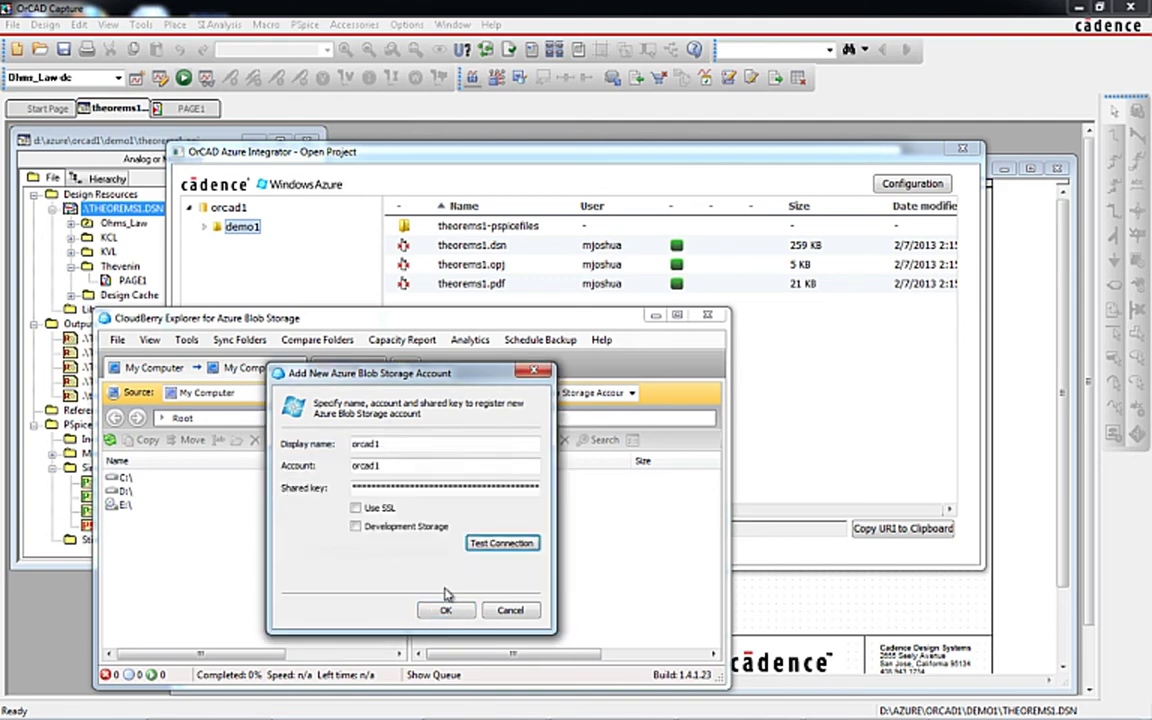
{"action": "left_click", "coordinate": [444, 609]}
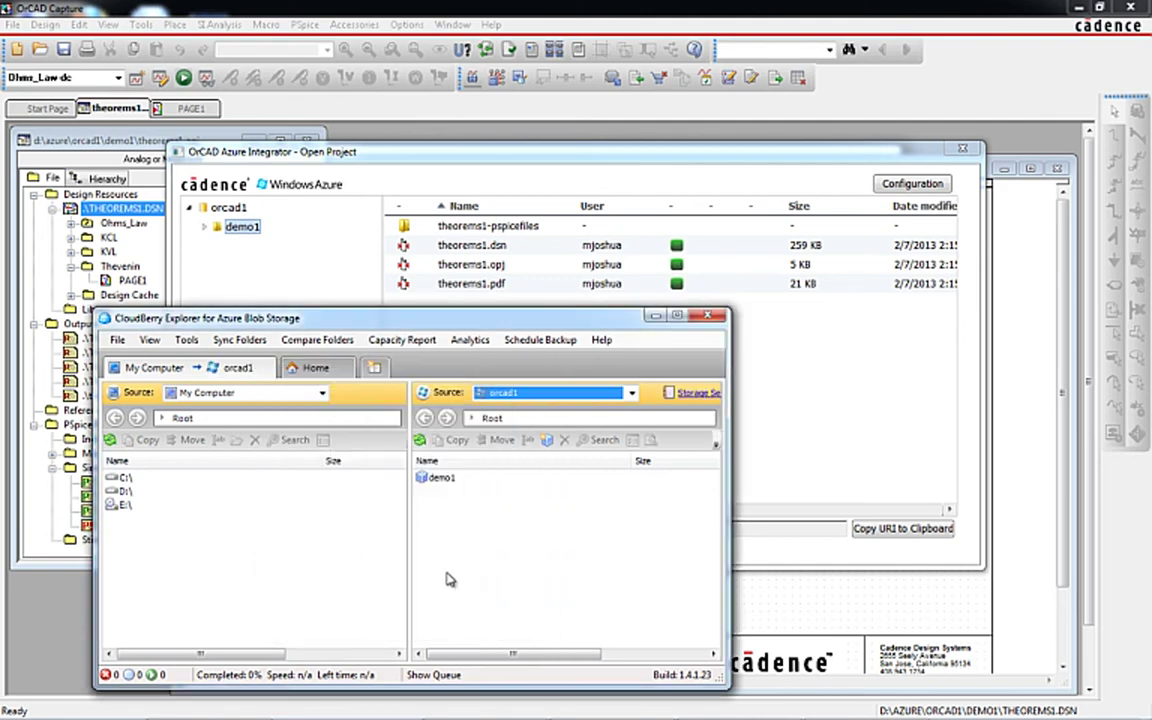
{"action": "double_click", "coordinate": [441, 479]}
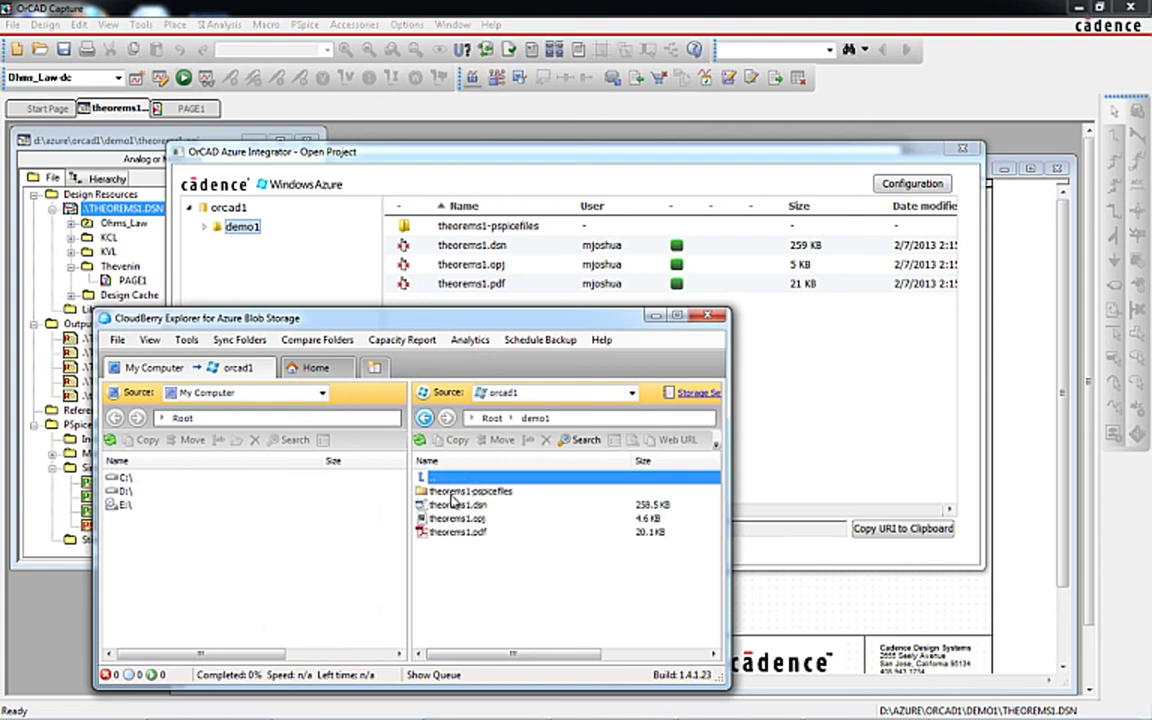